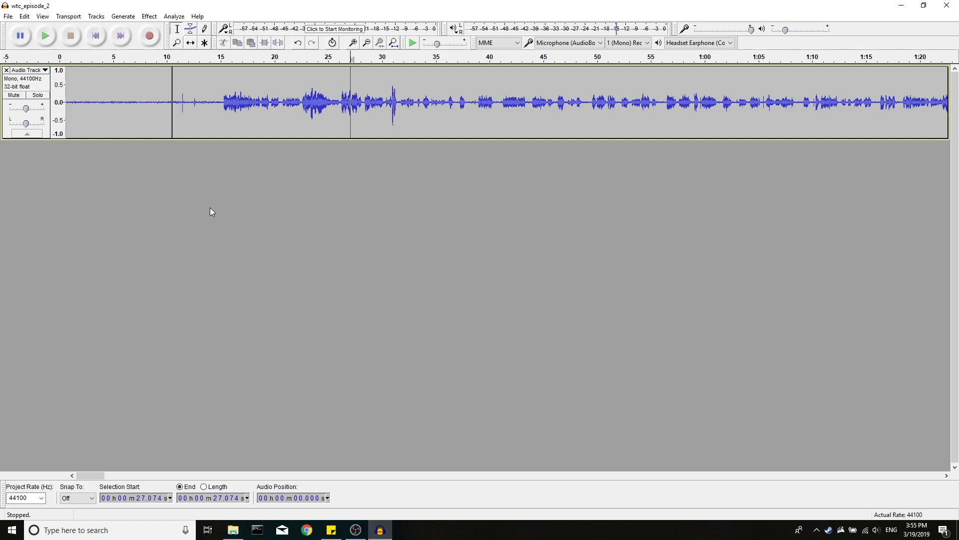
# Step: Play back the opening background noise from about 4 s and the speech from about 35 s, stopping playback after each
pyautogui.click(100, 60)
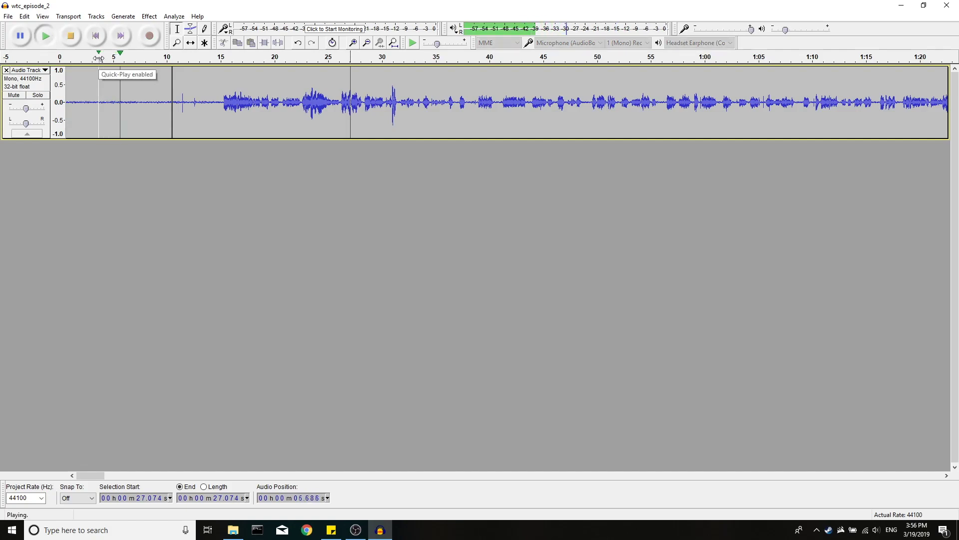
pyautogui.click(70, 35)
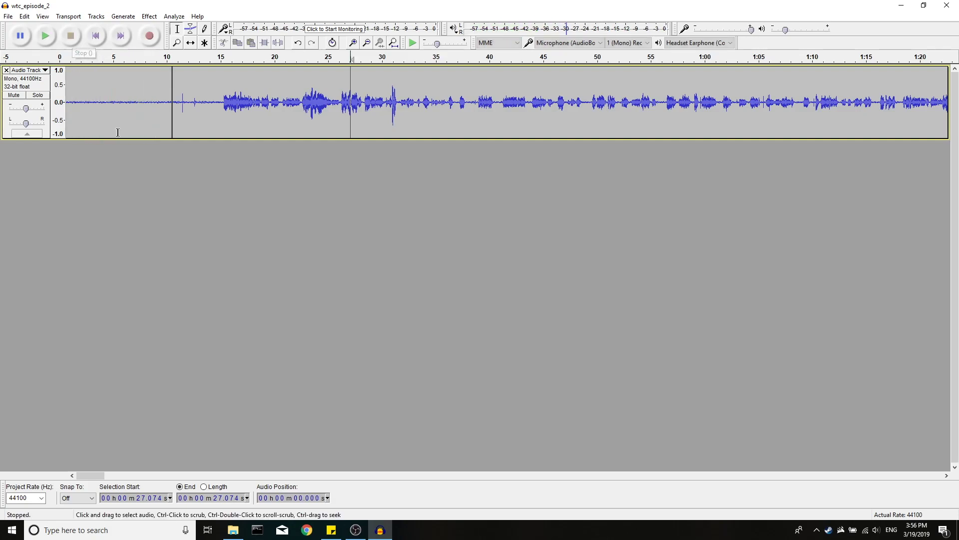
pyautogui.click(440, 57)
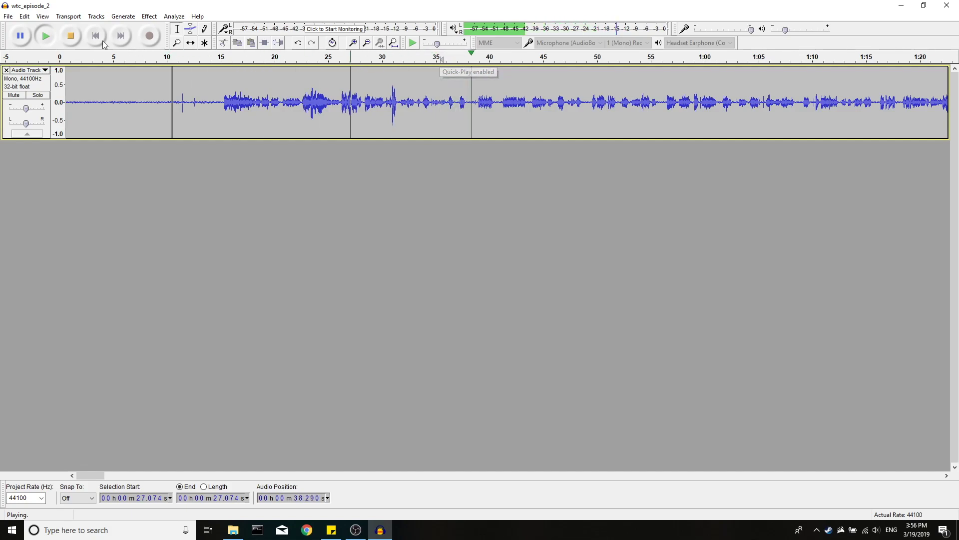
pyautogui.click(70, 36)
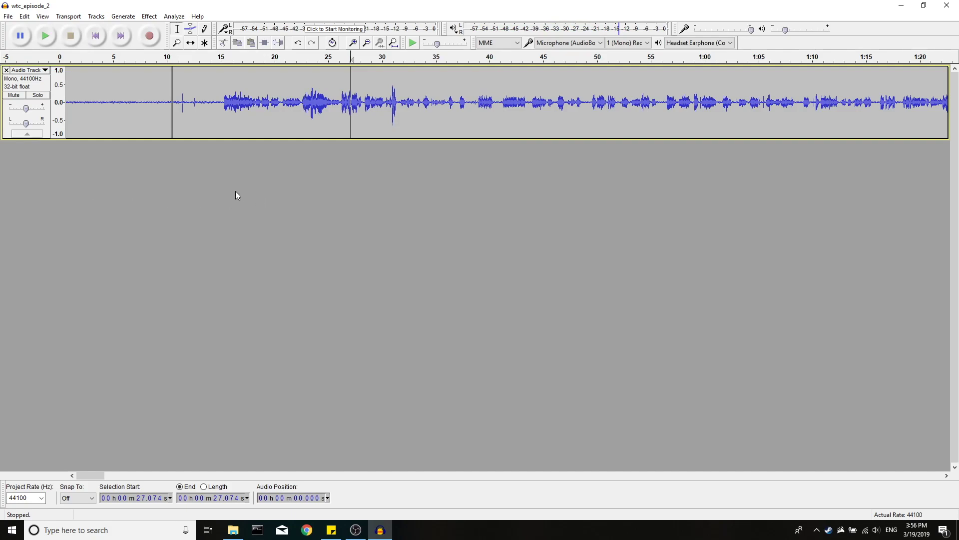
# Step: Capture a noise profile for Noise Reduction from the opening noise-only clip of the track
pyautogui.doubleClick(105, 97)
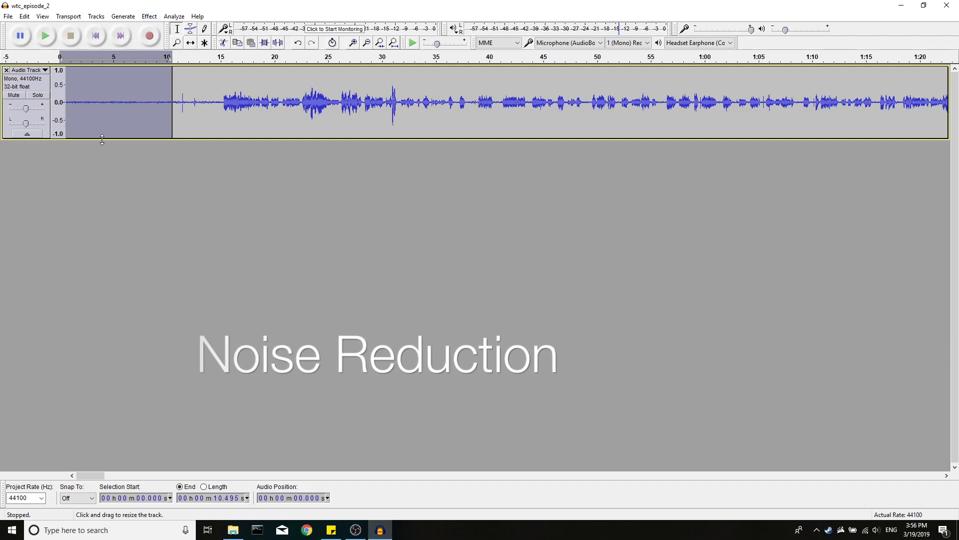
pyautogui.click(151, 17)
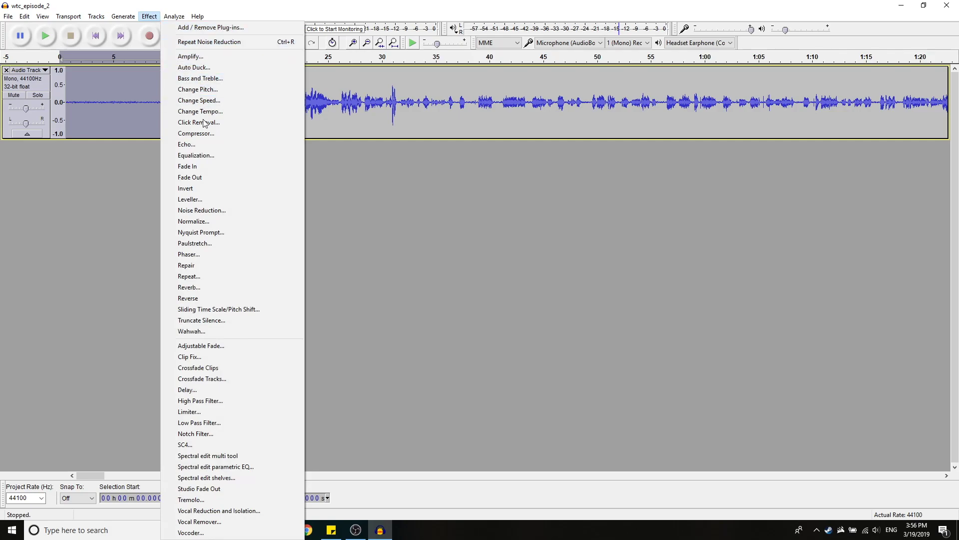
pyautogui.click(216, 211)
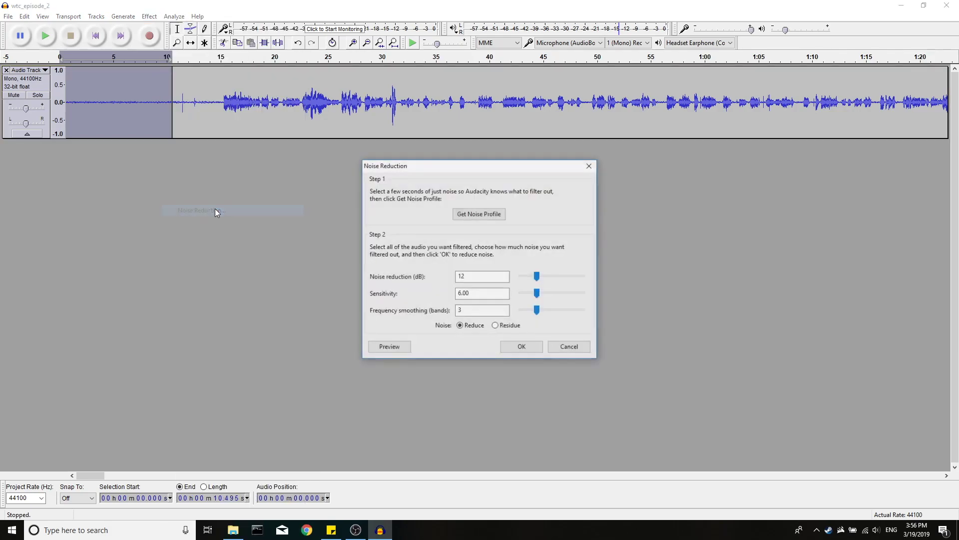
pyautogui.click(469, 214)
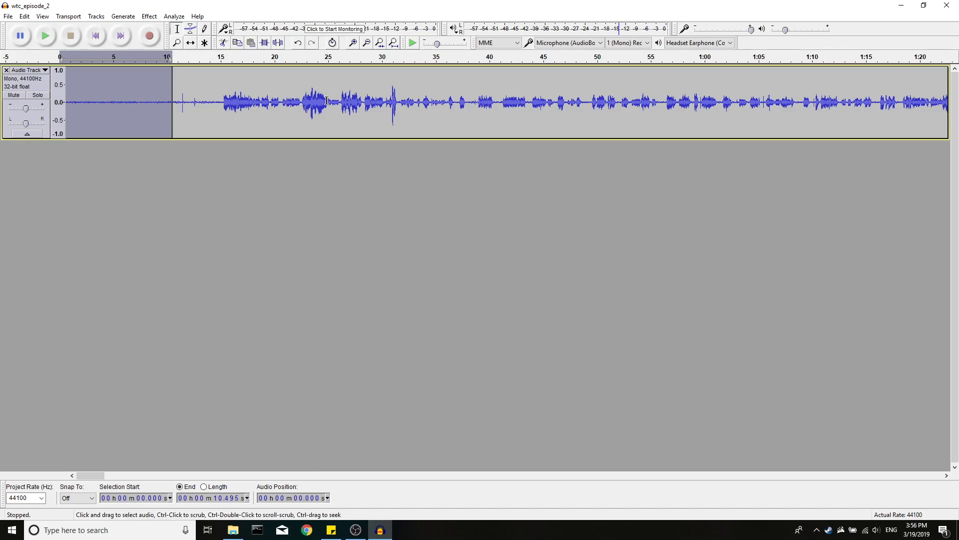
# Step: Apply Noise Reduction to the speech clip with 12 dB reduction, sensitivity 6.00 and 3 frequency smoothing bands
pyautogui.press('Right')
pyautogui.hotkey('shift', 'End')
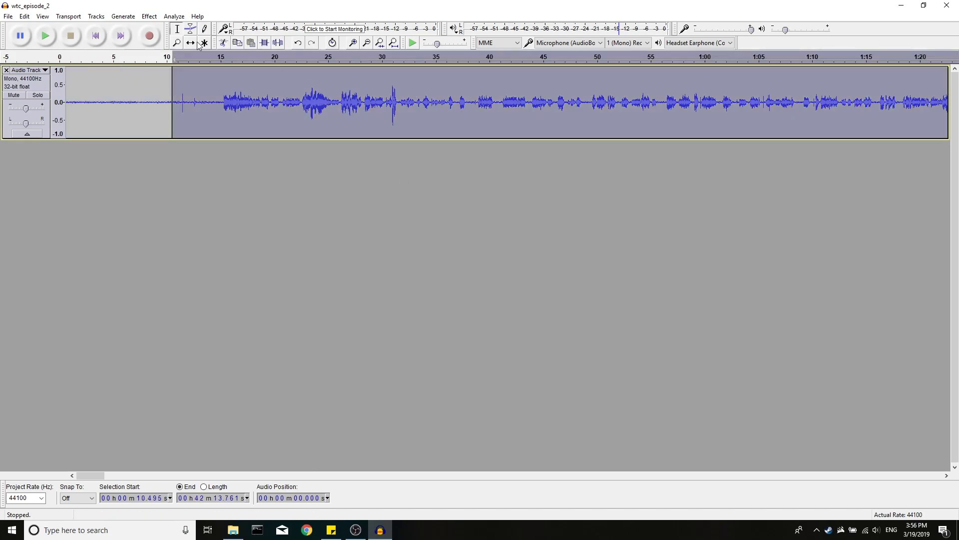
pyautogui.click(150, 17)
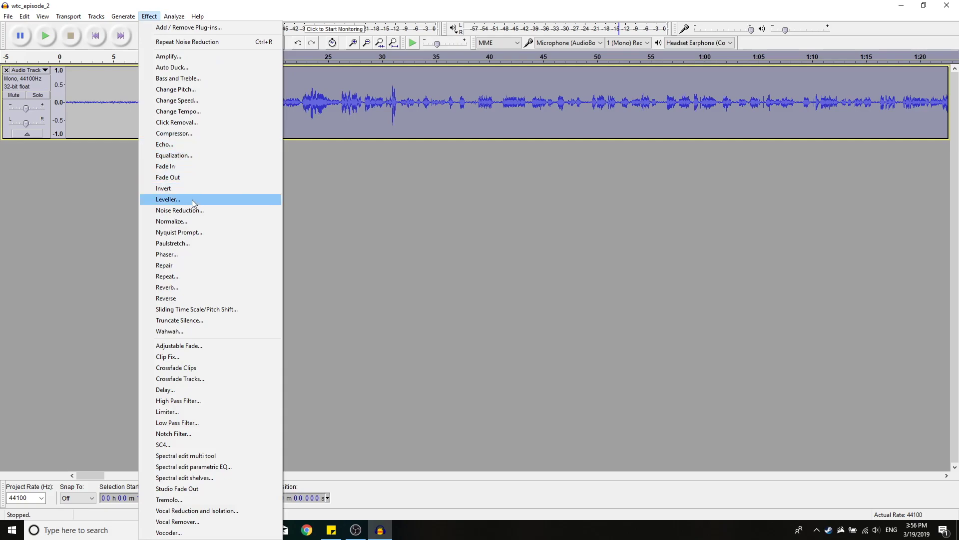
pyautogui.click(192, 211)
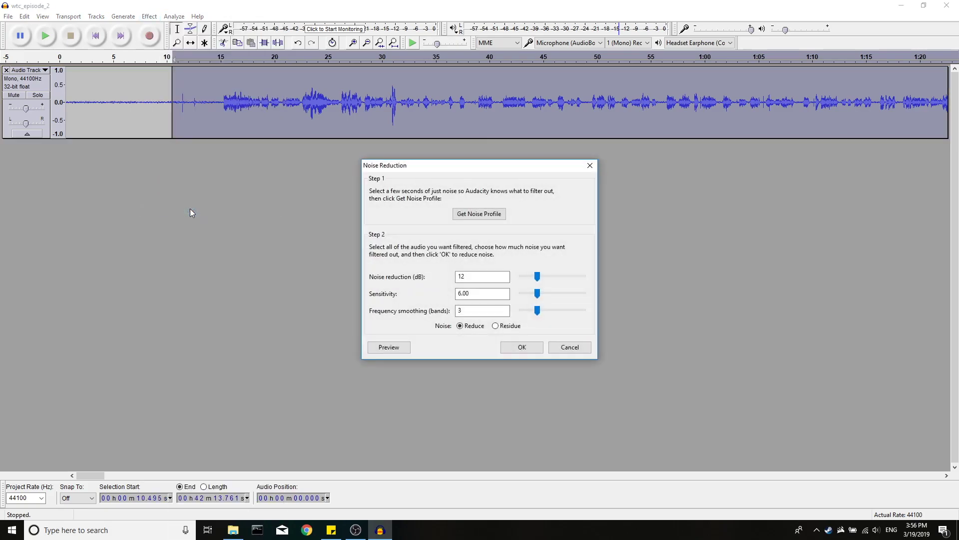
pyautogui.click(524, 350)
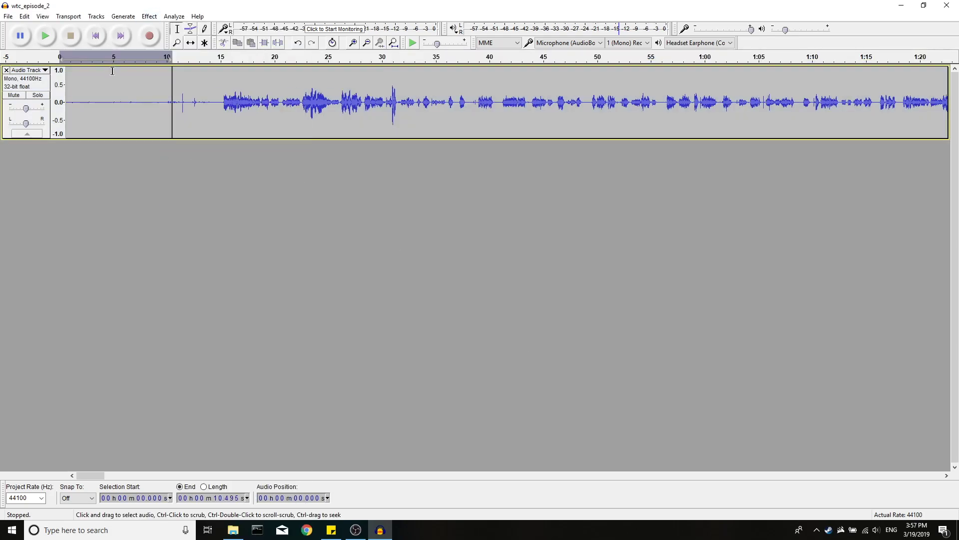
# Step: Play back the noise-reduced opening from about 5 s and the speech from about 20 s, then stop playback
pyautogui.click(116, 60)
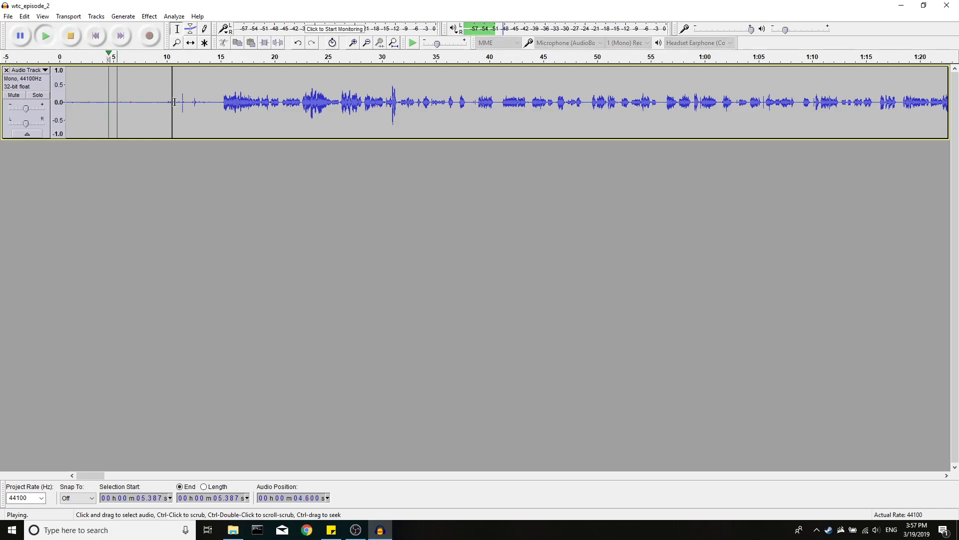
pyautogui.click(272, 56)
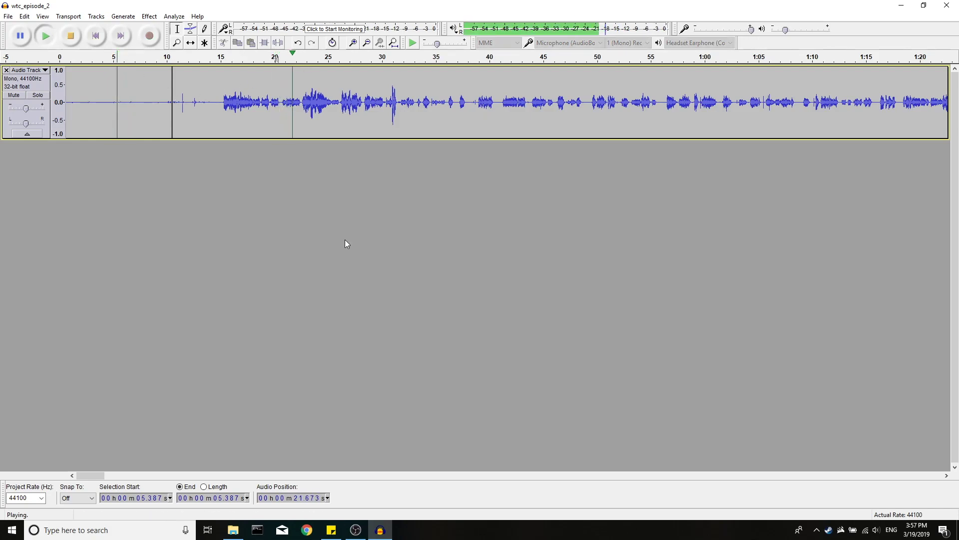
pyautogui.click(74, 32)
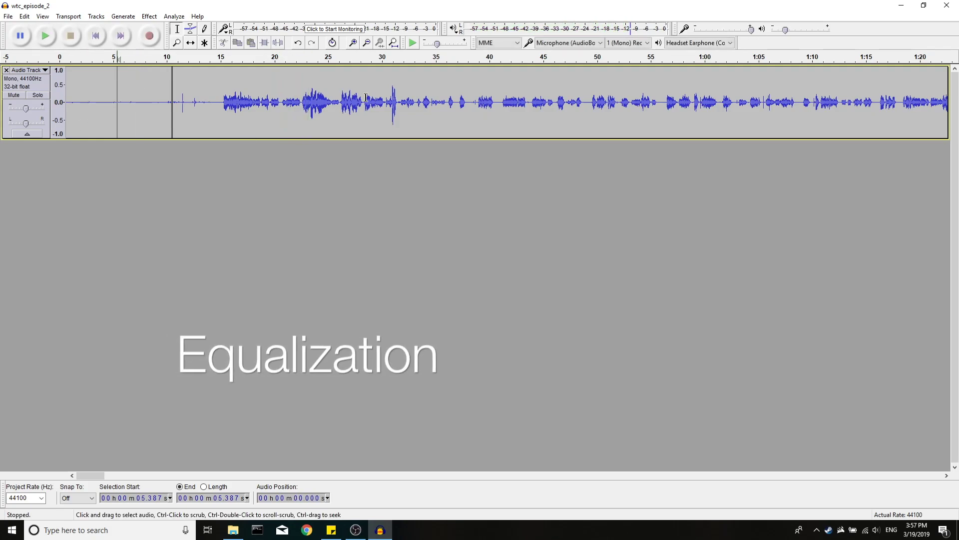
# Step: Apply Equalization with the Bass Boost curve to the speech clip that follows the opening noise
pyautogui.click(177, 56)
pyautogui.click(150, 16)
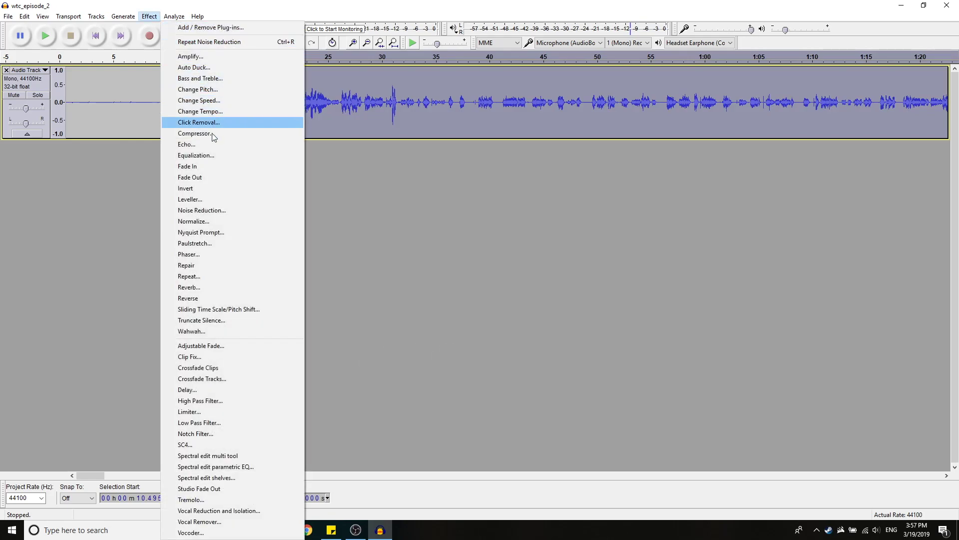
pyautogui.click(196, 155)
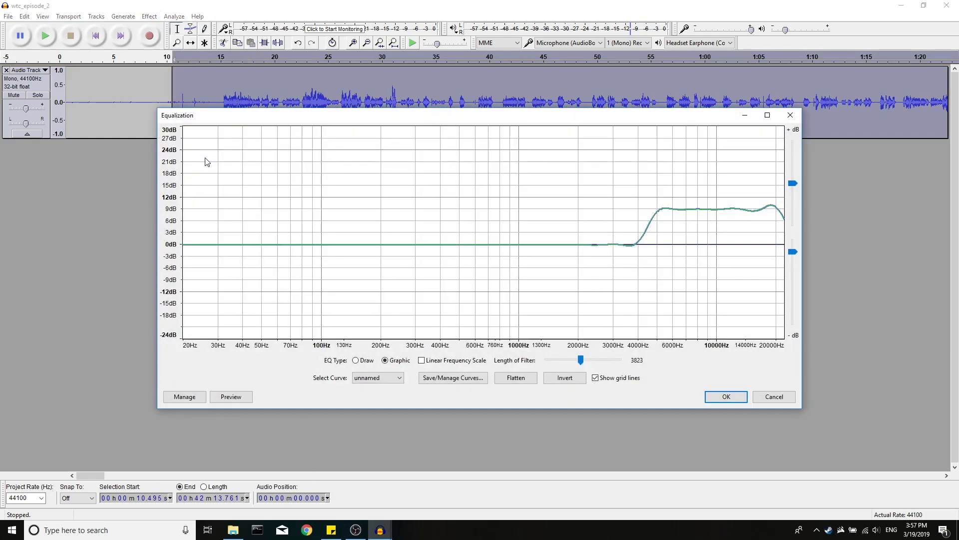
pyautogui.click(400, 378)
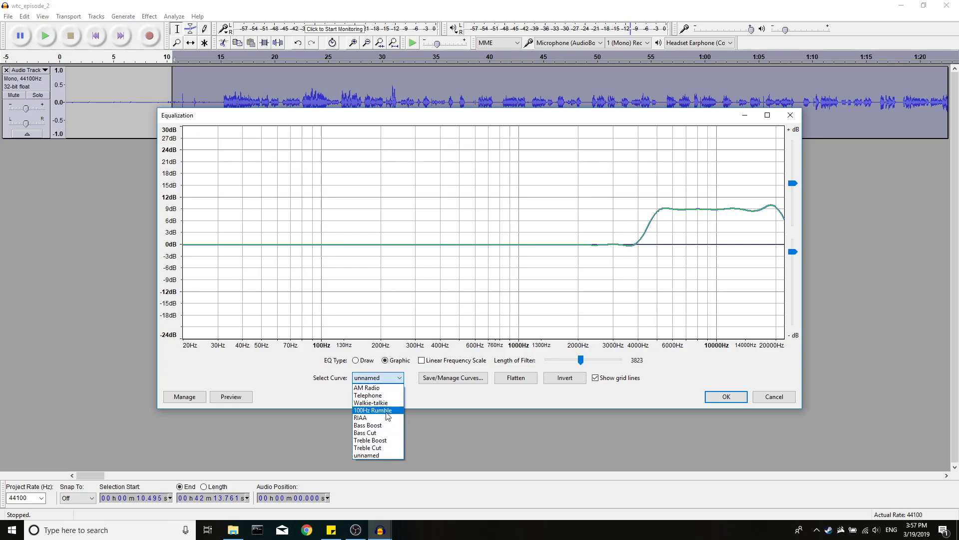
pyautogui.click(380, 425)
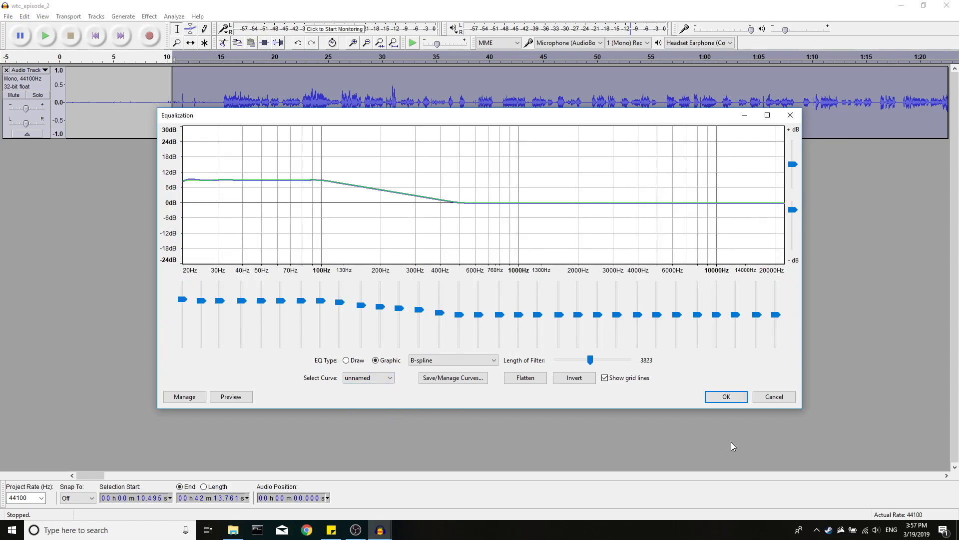
pyautogui.click(727, 397)
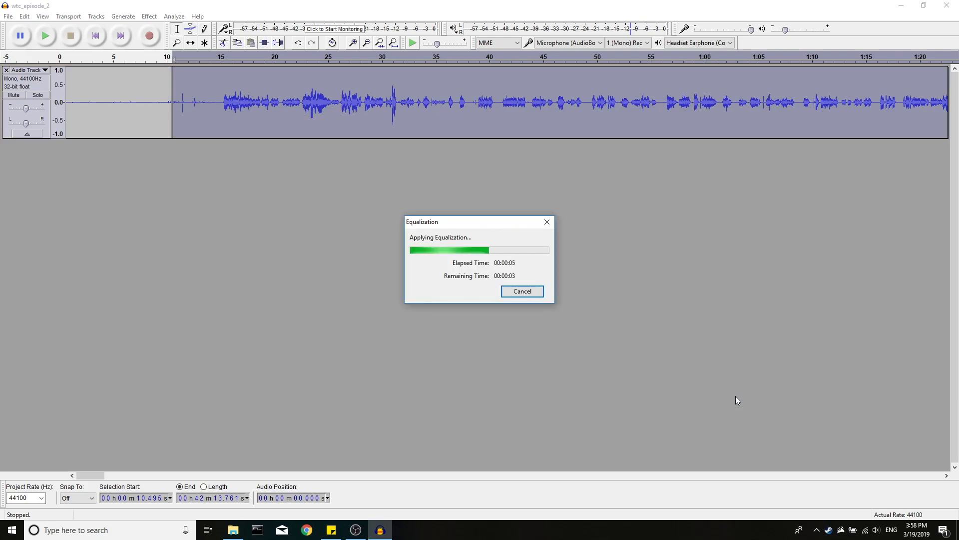
# Step: Play back the bass-boosted speech from about the one-minute mark, then stop playback
pyautogui.click(702, 100)
pyautogui.click(704, 57)
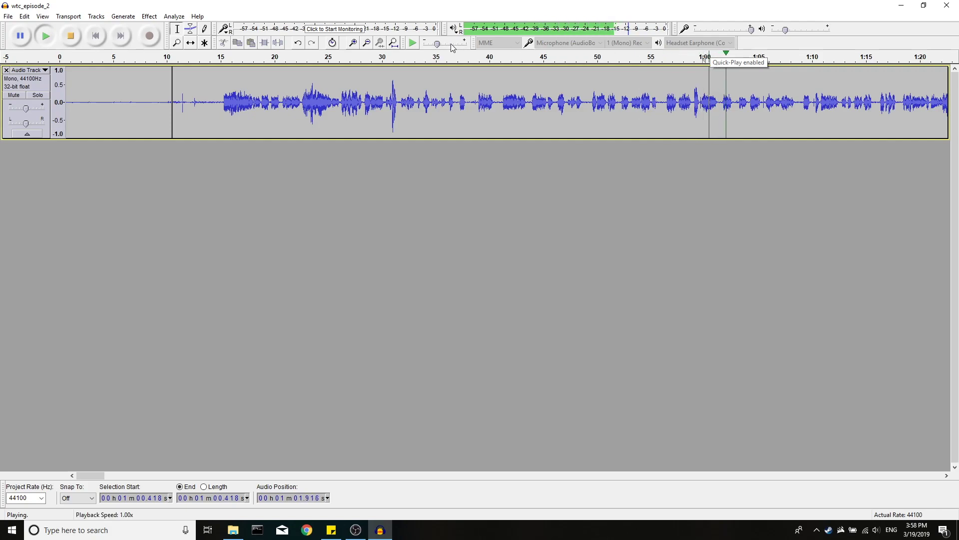
pyautogui.click(67, 42)
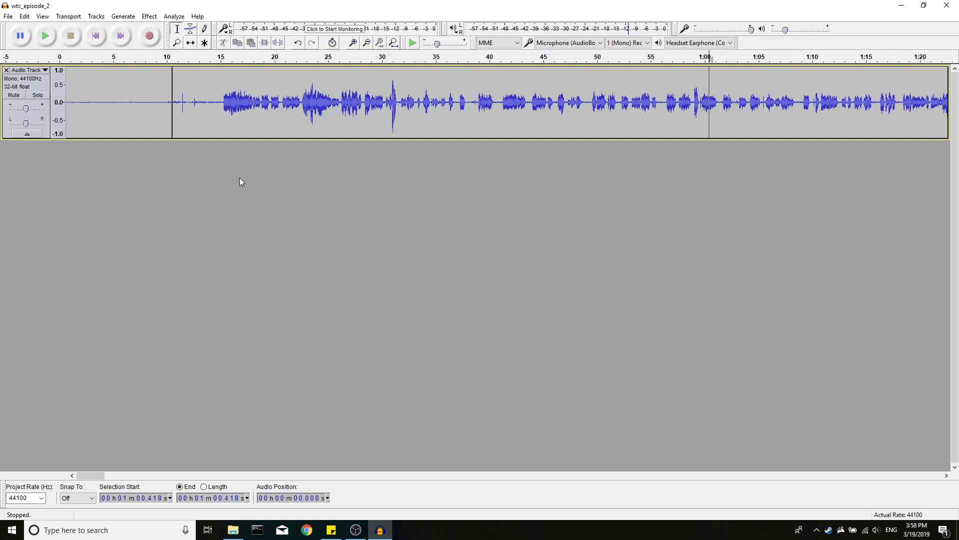
# Step: Apply Equalization with the Treble Boost curve to the speech clip that follows the opening noise
pyautogui.doubleClick(332, 104)
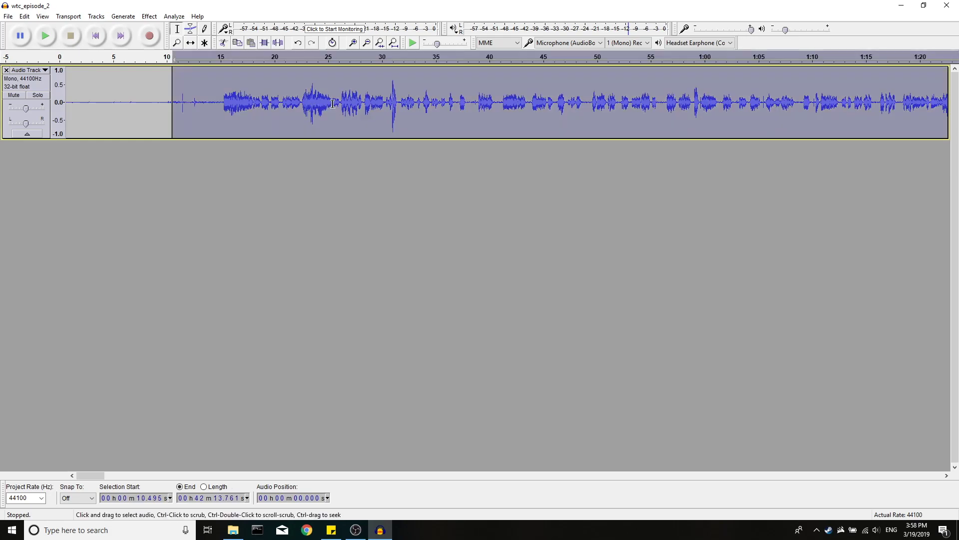
pyautogui.click(174, 16)
pyautogui.moveTo(149, 16)
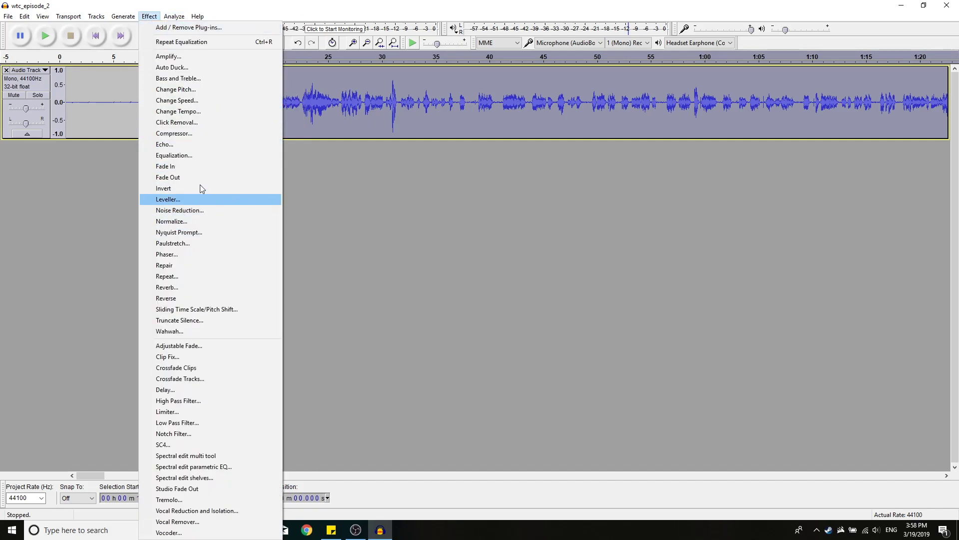
pyautogui.click(196, 155)
pyautogui.click(380, 379)
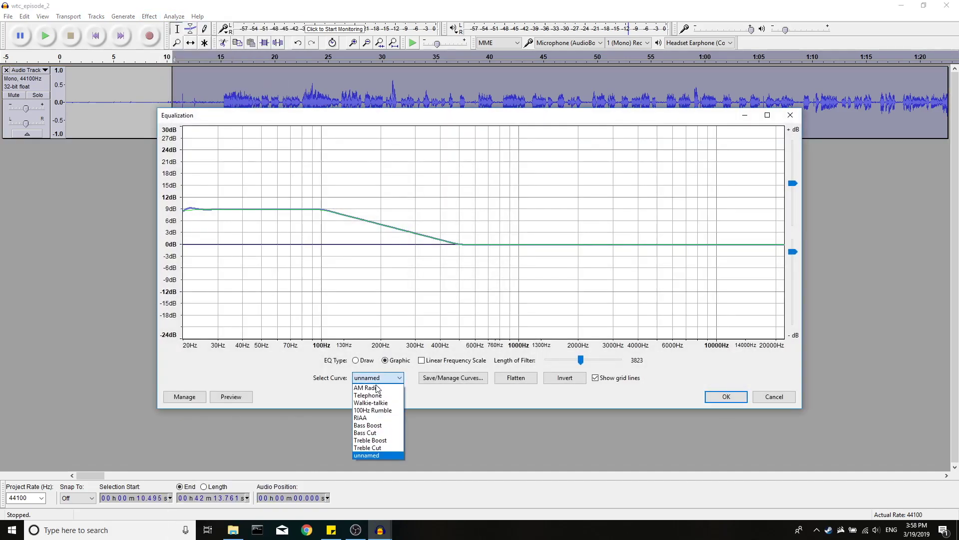
pyautogui.click(388, 441)
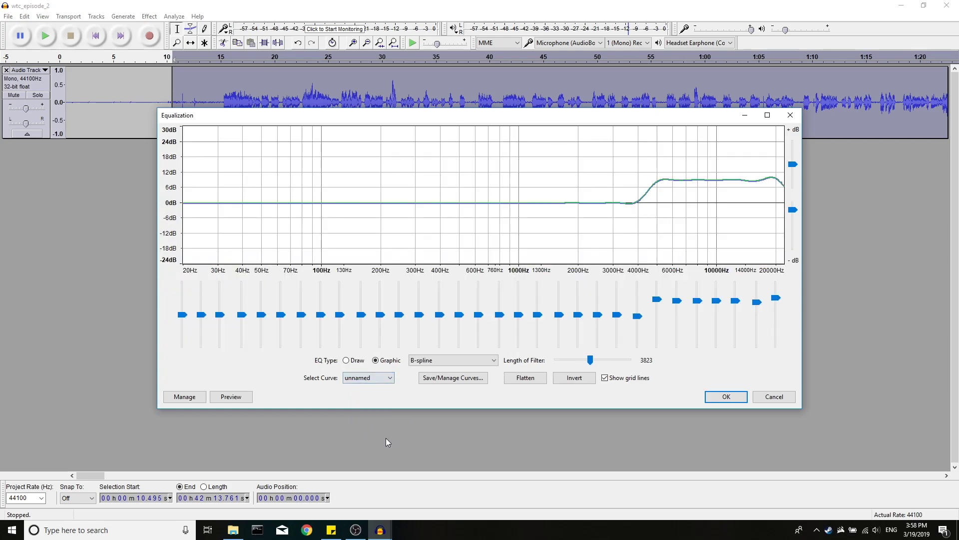
pyautogui.click(725, 397)
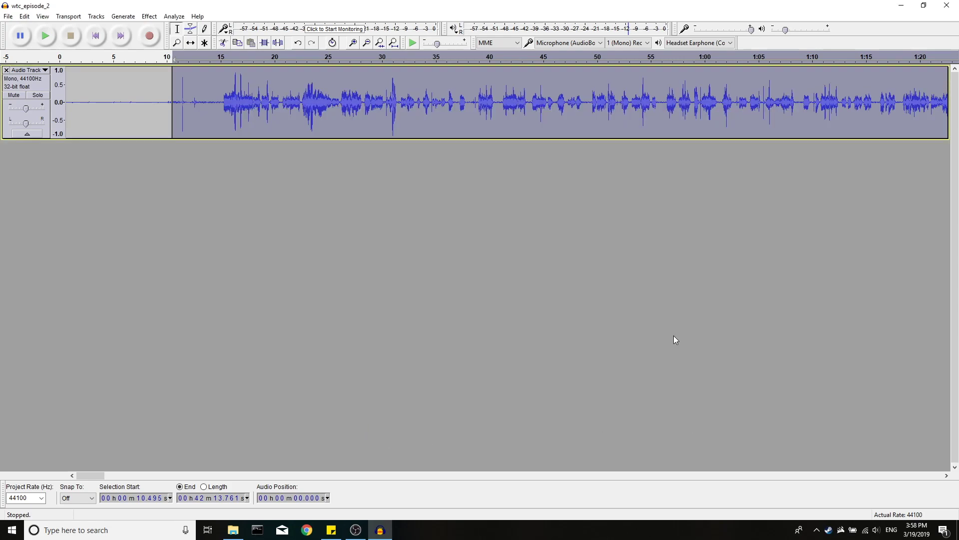
# Step: Play back the treble-boosted speech from about 50 s, then stop playback
pyautogui.click(221, 122)
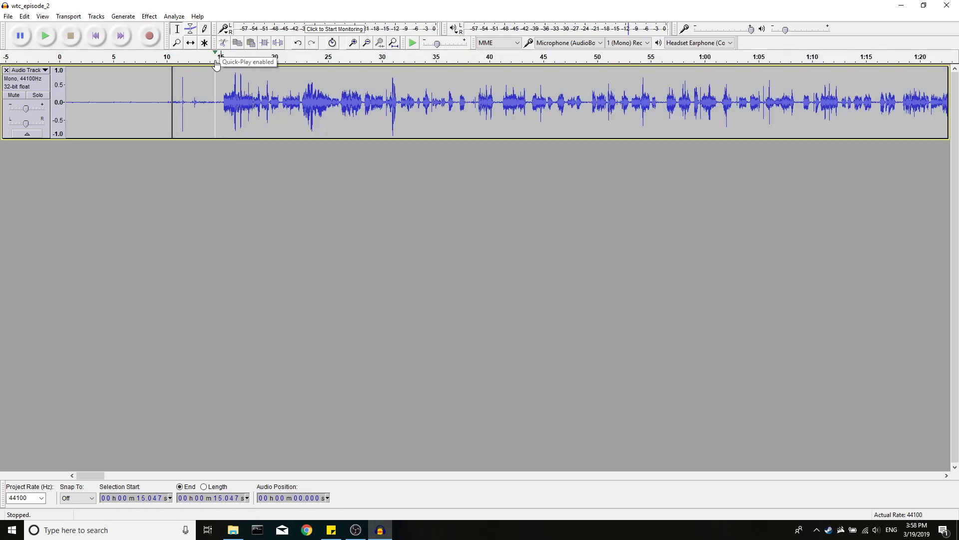
pyautogui.click(604, 58)
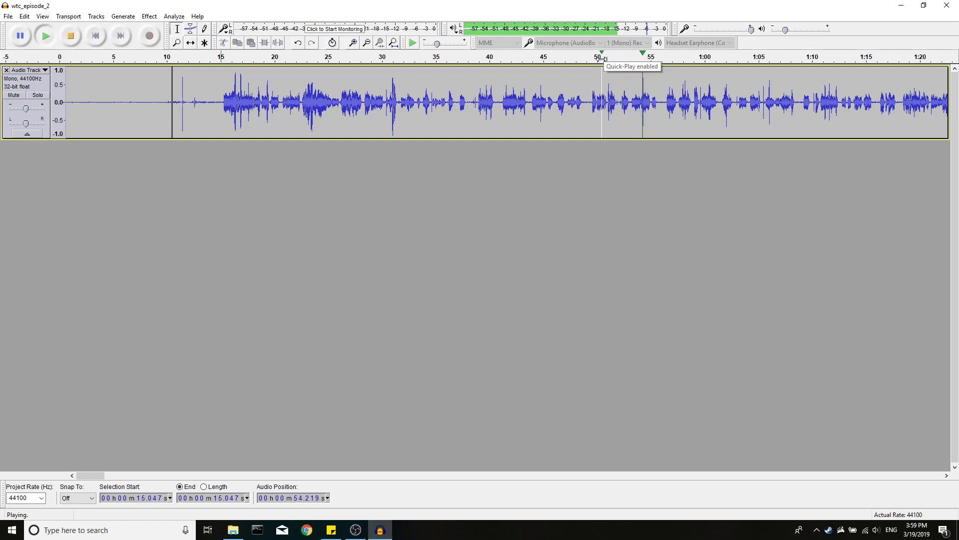
pyautogui.click(71, 36)
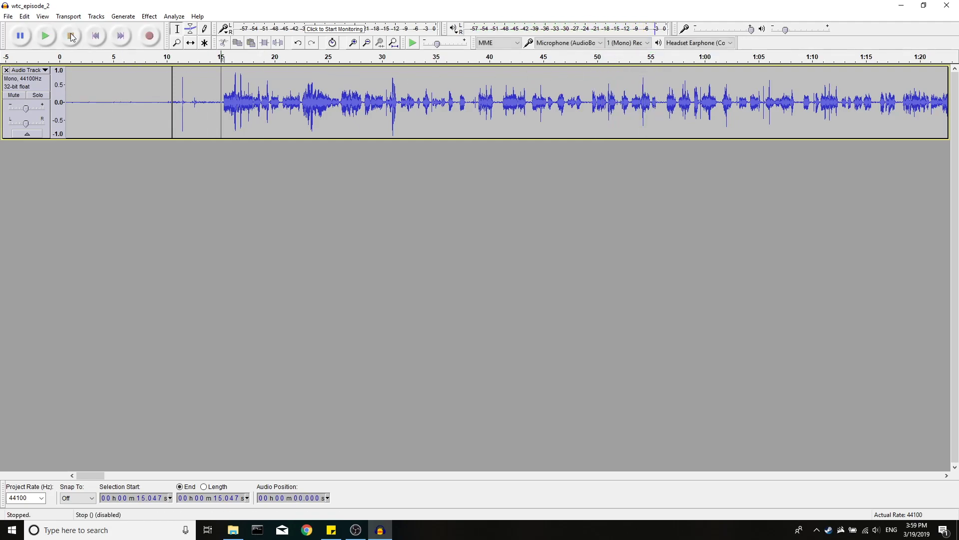
# Step: Compress the whole speech clip with threshold -30 dB, noise floor -40 dB, ratio 1.5:1, attack 0.20 secs, release 2.0 secs and make-up gain on
pyautogui.click(367, 43)
pyautogui.click(367, 43)
pyautogui.click(367, 43)
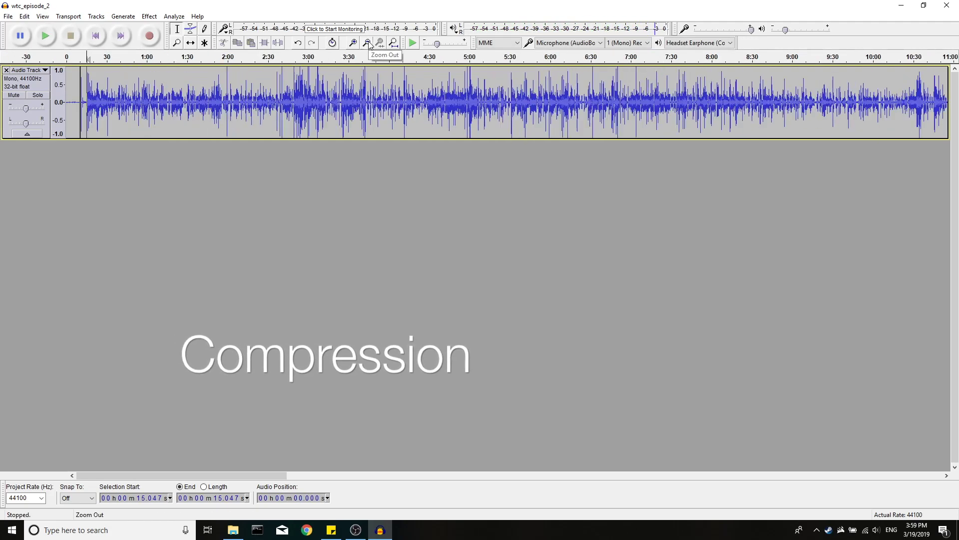
pyautogui.click(368, 43)
pyautogui.click(367, 43)
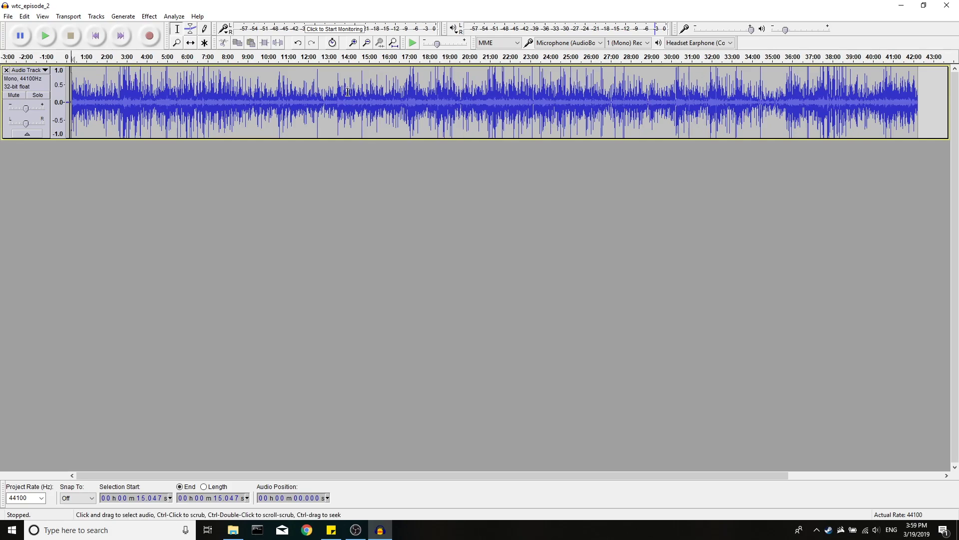
pyautogui.click(324, 99)
pyautogui.doubleClick(246, 112)
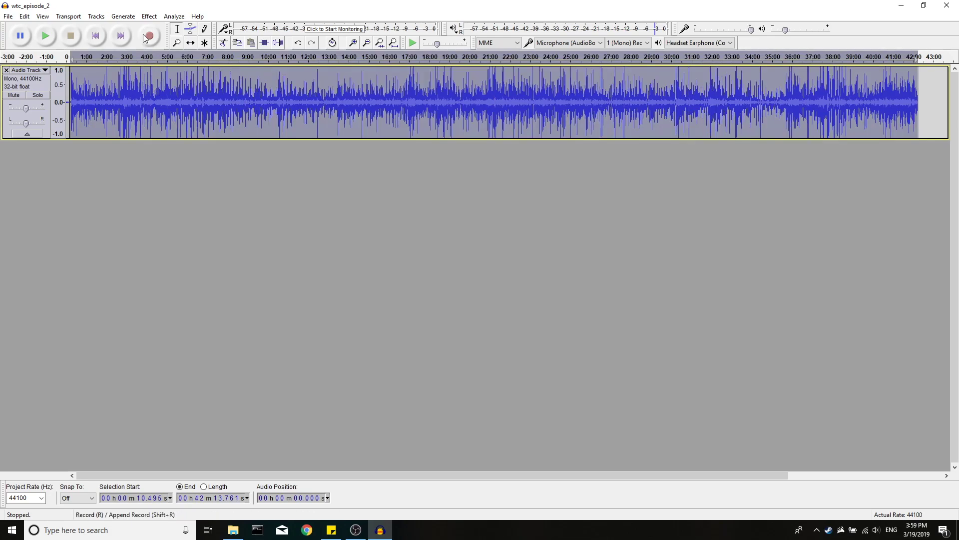
pyautogui.click(149, 16)
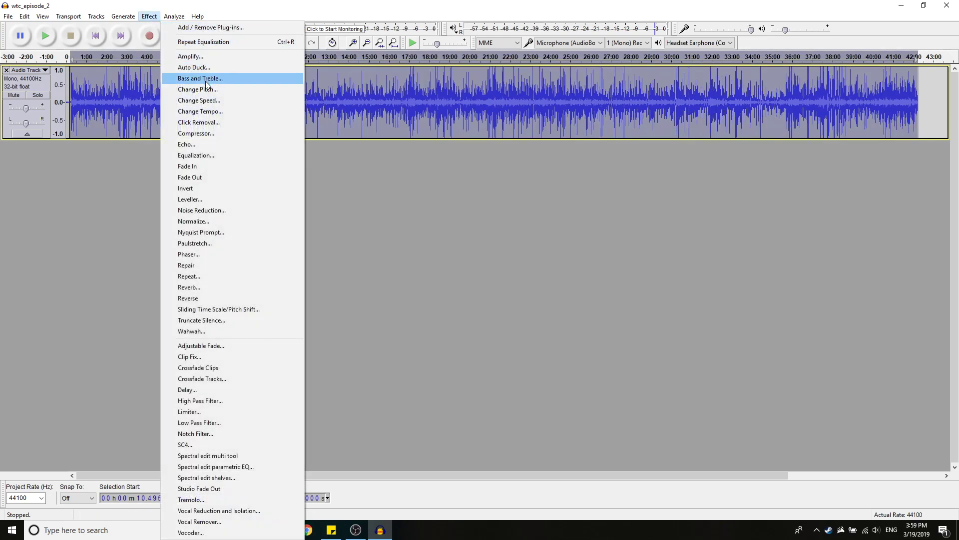
pyautogui.click(206, 134)
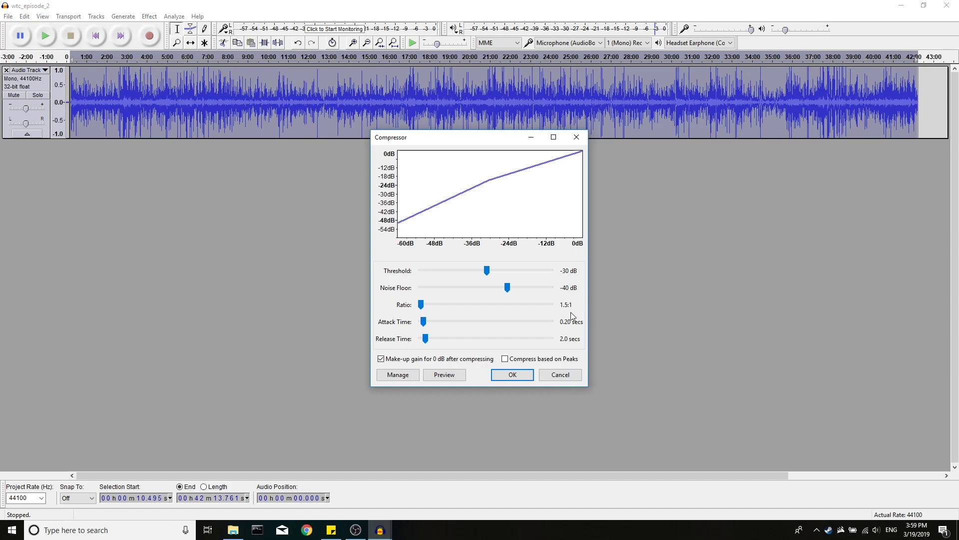
pyautogui.click(515, 374)
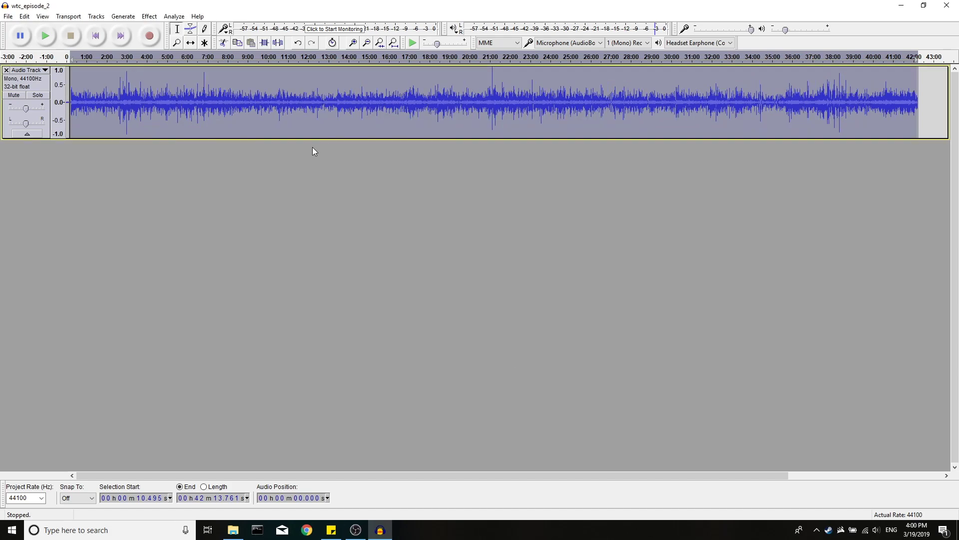
# Step: Play back the compressed speech from about 9:25, then stop playback
pyautogui.click(290, 97)
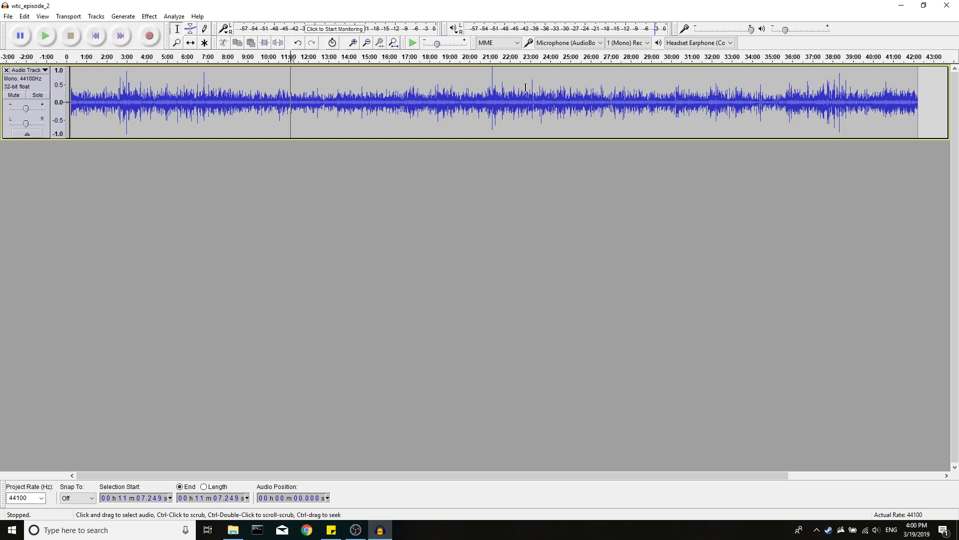
pyautogui.click(257, 56)
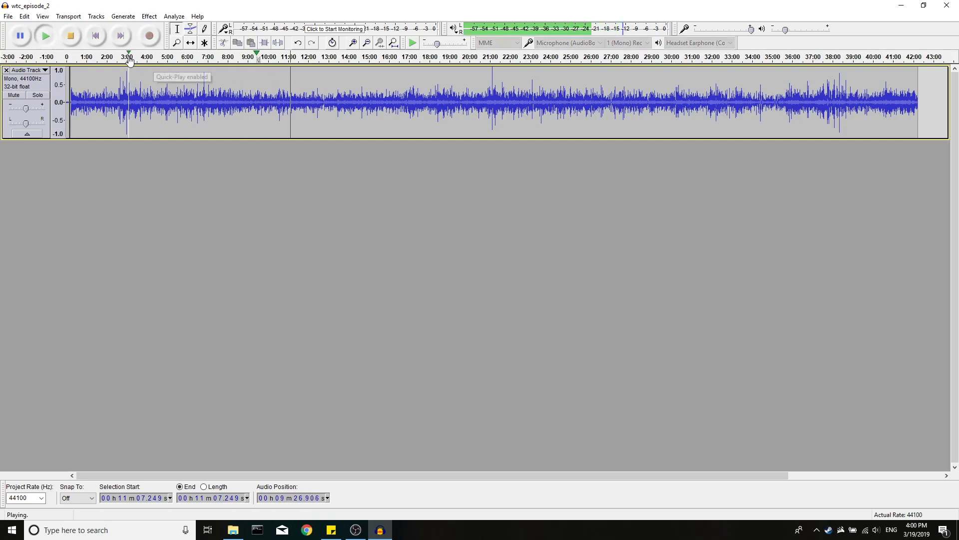
pyautogui.click(71, 37)
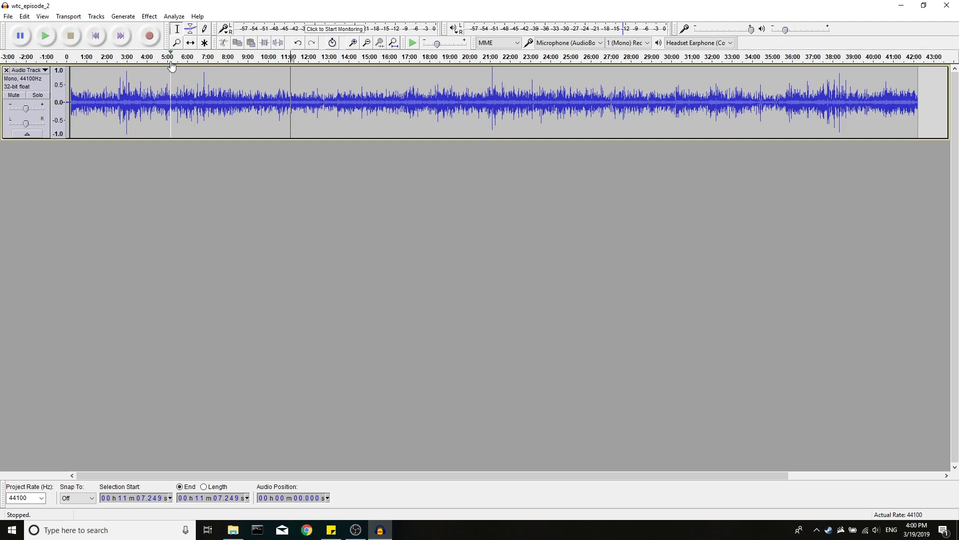
# Step: Apply the Limiter to the whole track as a Hard Limit at -3 dB with a 10 ms hold and no make-up gain
pyautogui.click(148, 17)
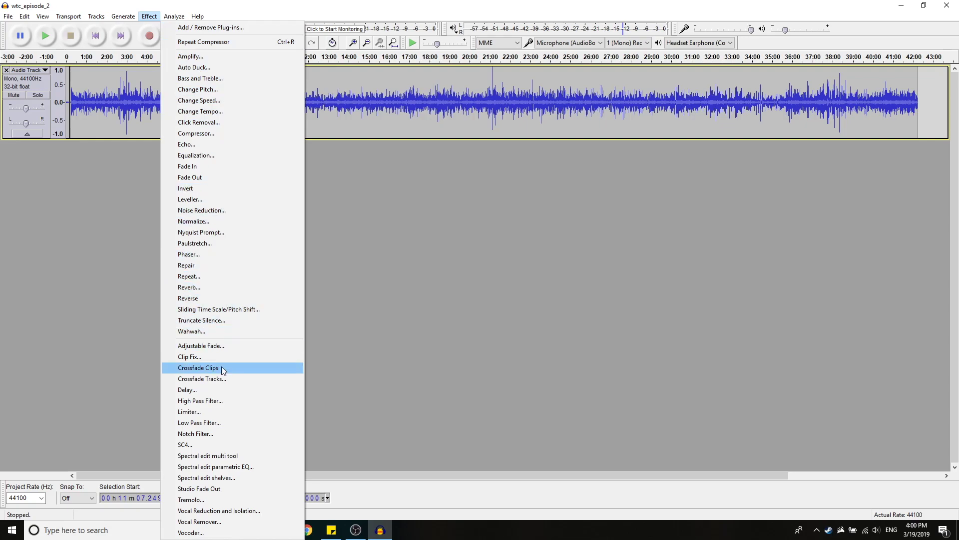
pyautogui.click(217, 412)
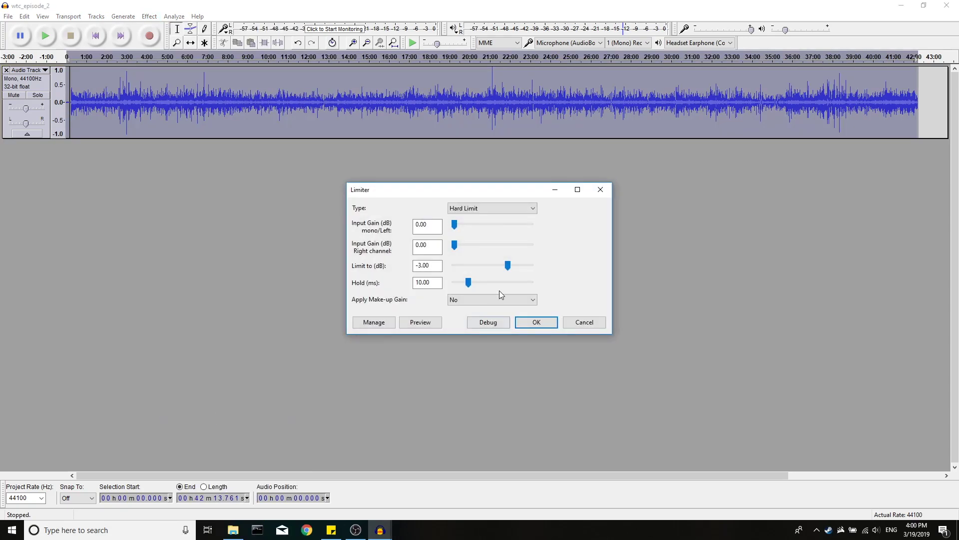
pyautogui.click(518, 208)
pyautogui.press('Escape')
pyautogui.click(537, 323)
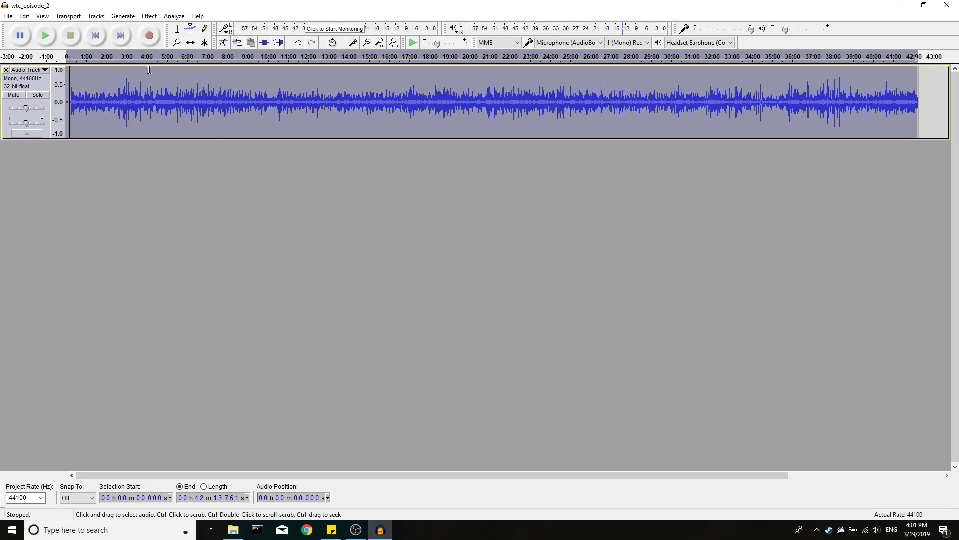
# Step: Normalize the whole track to a maximum amplitude of -0.5 dB with DC offset removal on
pyautogui.click(151, 17)
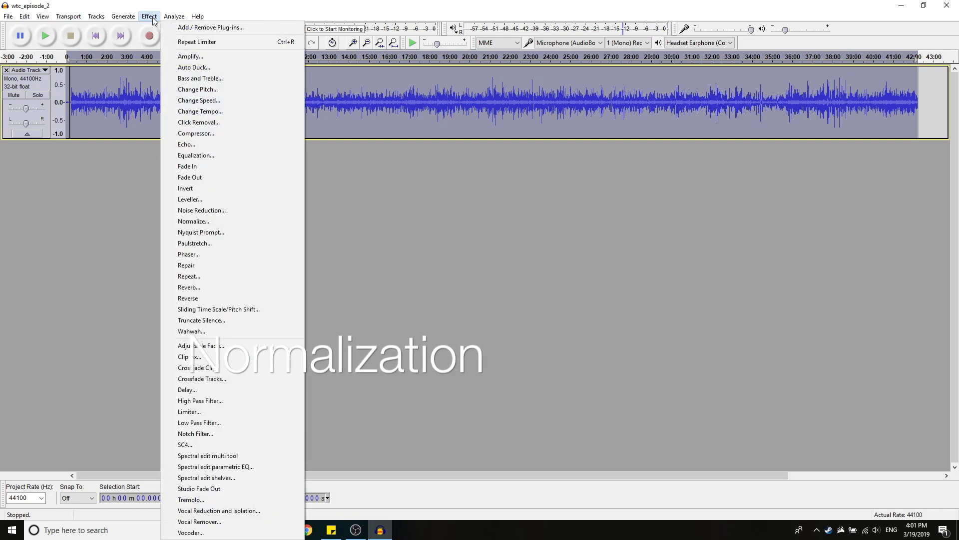
pyautogui.click(218, 222)
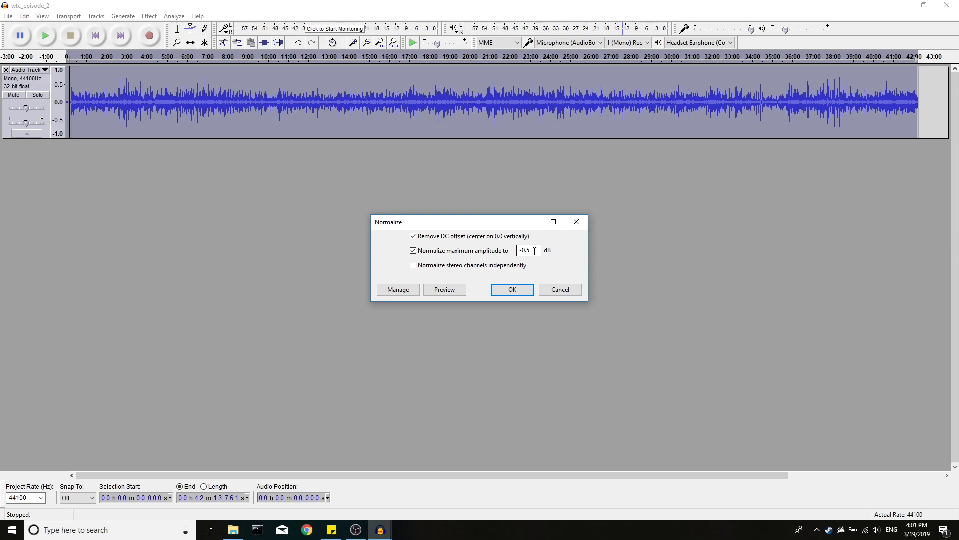
pyautogui.click(517, 292)
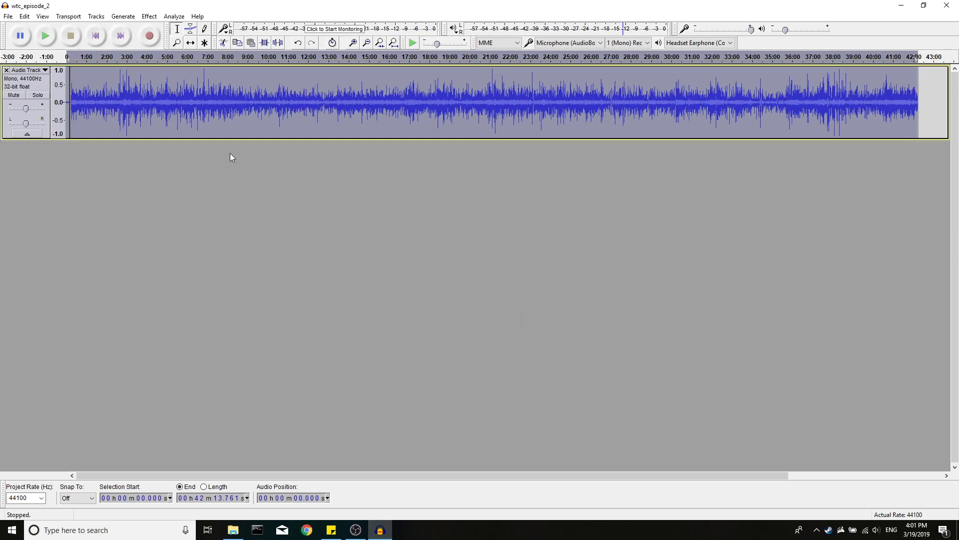
# Step: Play back the normalized speech from about the five-minute mark, then stop playback
pyautogui.click(222, 122)
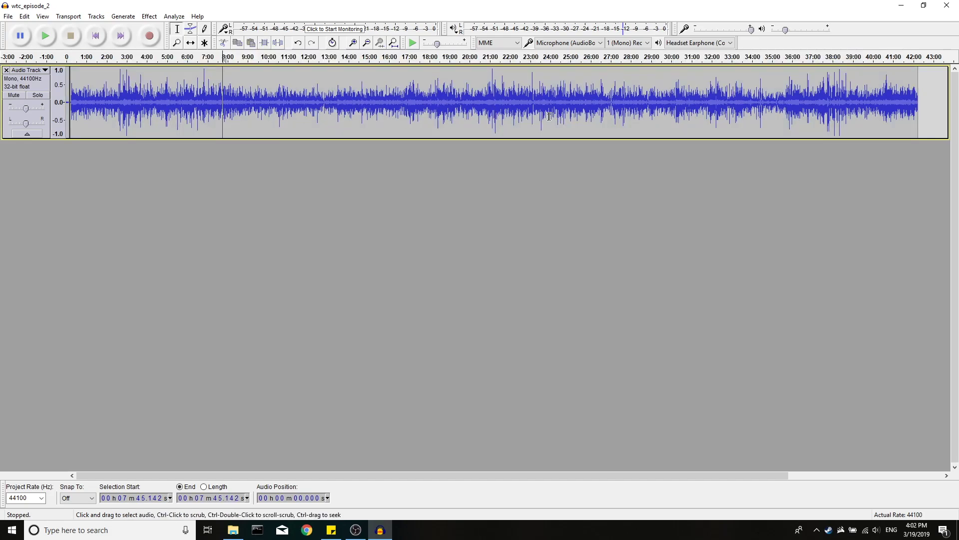
pyautogui.click(167, 57)
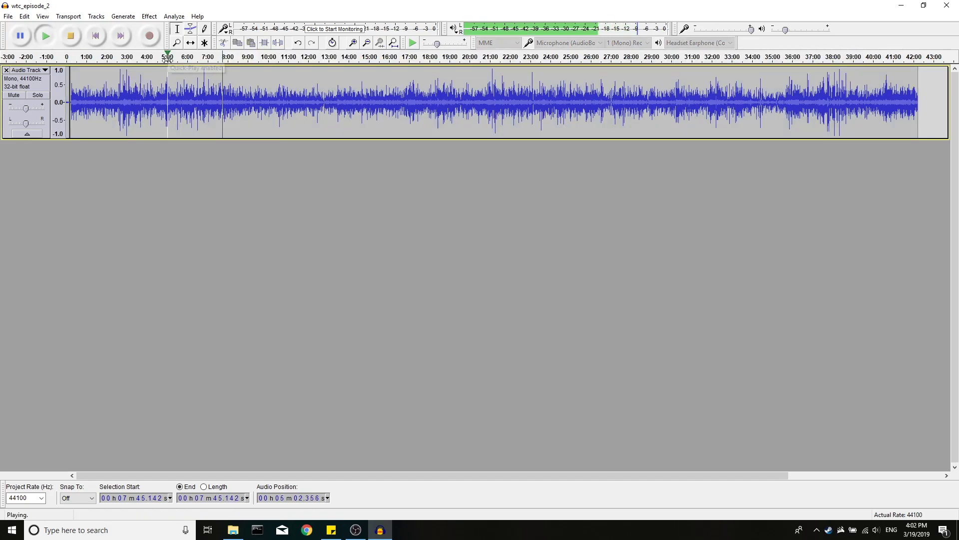
pyautogui.click(70, 40)
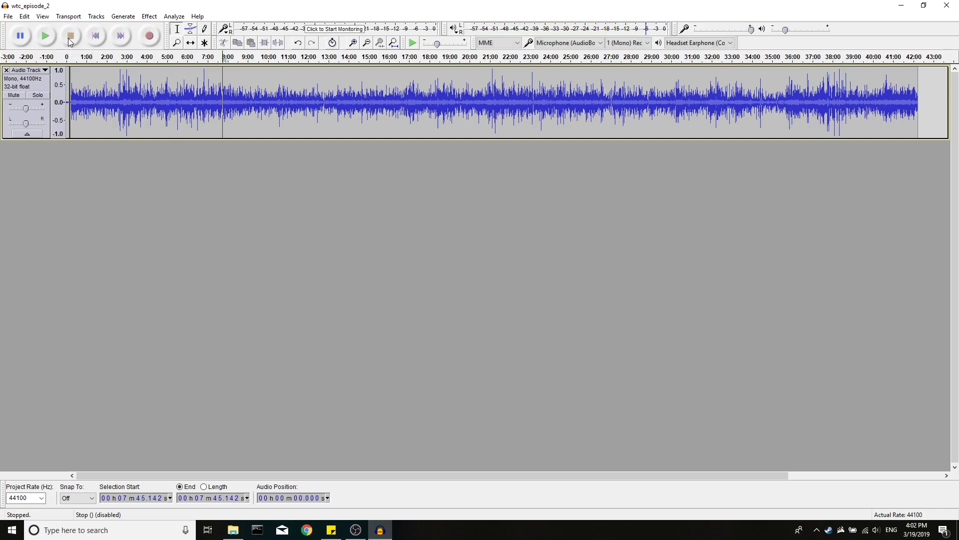